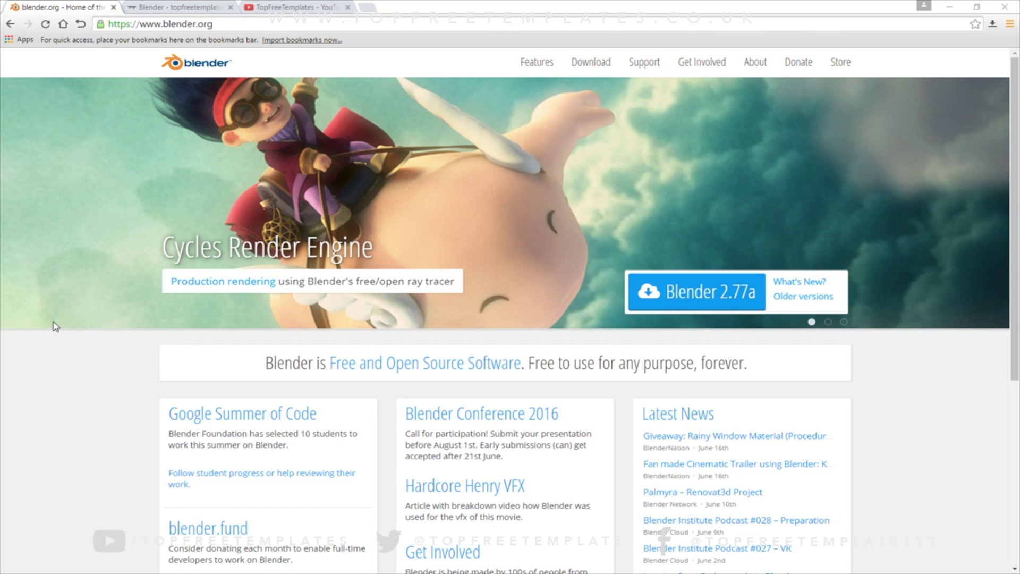
Scroll through the TopFreeTemplates Blender intro templates, then view the TopFreeTemplates YouTube page.
{"action": "key", "text": "ctrl+Tab"}
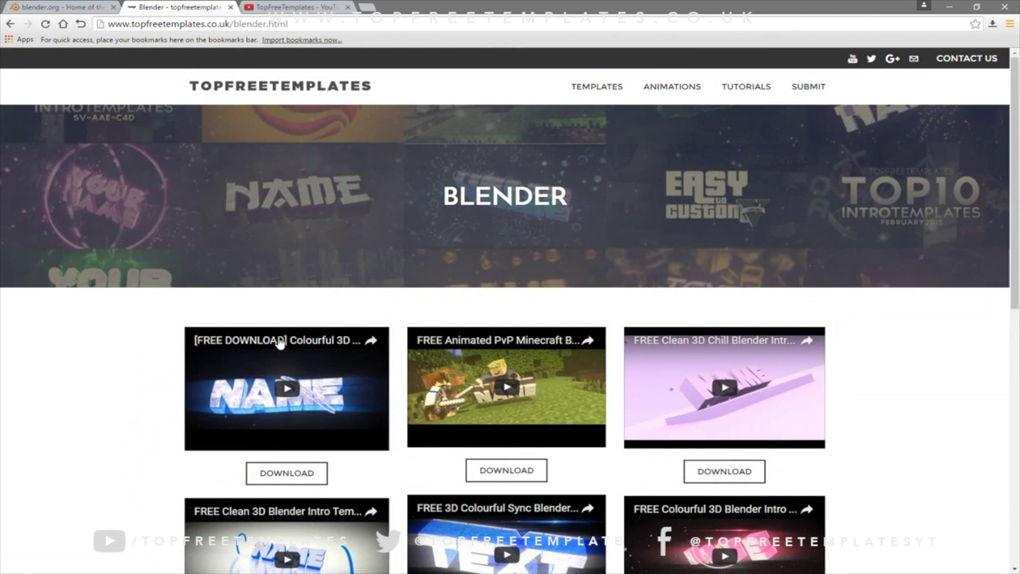
{"action": "scroll", "coordinate": [193, 406], "scroll_direction": "down", "scroll_amount": 6}
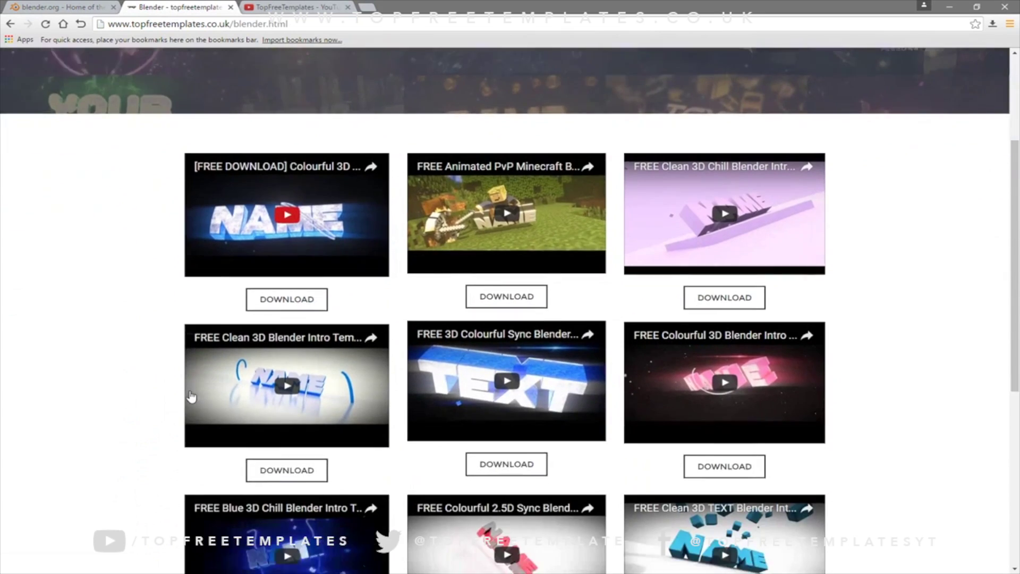
{"action": "left_click", "coordinate": [293, 8]}
{"action": "scroll", "coordinate": [491, 260], "scroll_direction": "down", "scroll_amount": 3}
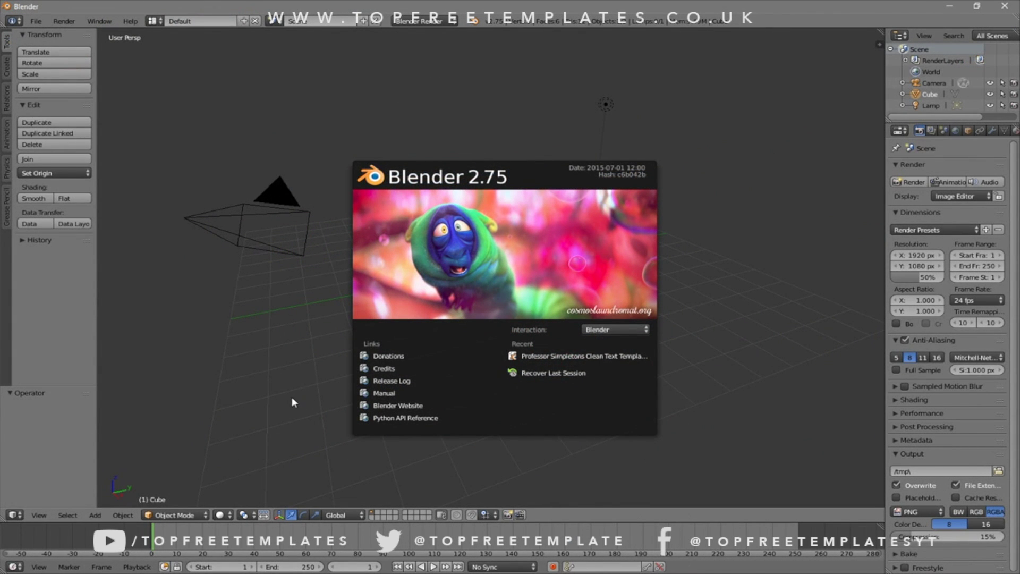
Open Professor Simpletons Clean Text Template.blend from Desktop > Blender Intros.
{"action": "left_click", "coordinate": [37, 24]}
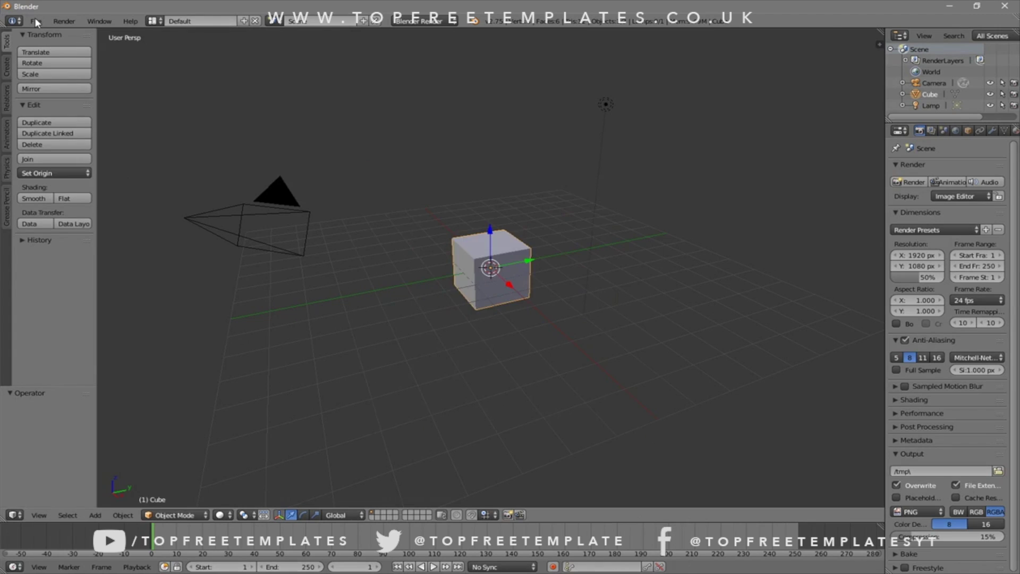
{"action": "left_click", "coordinate": [35, 21]}
{"action": "left_click", "coordinate": [54, 47]}
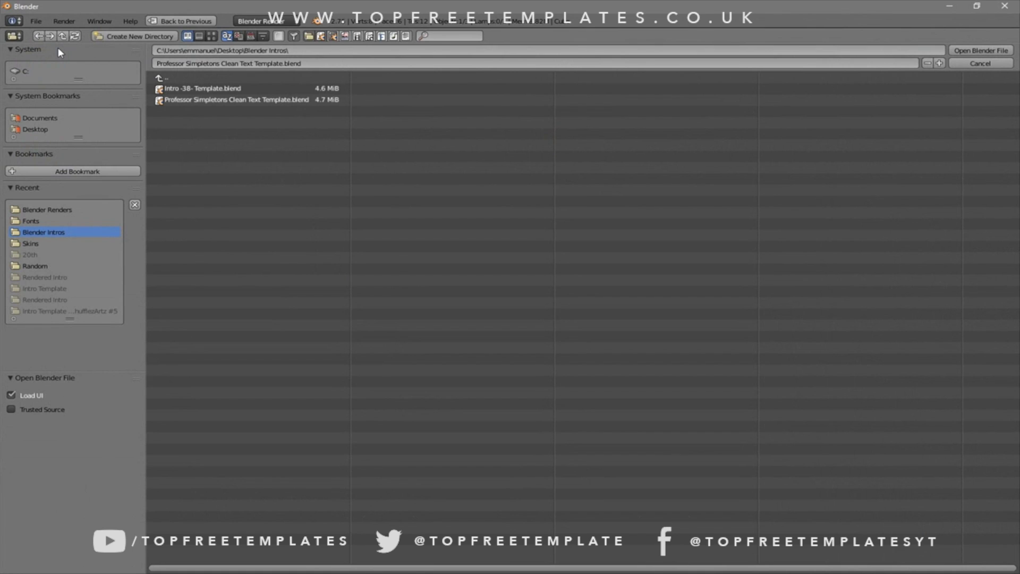
{"action": "left_click", "coordinate": [25, 132]}
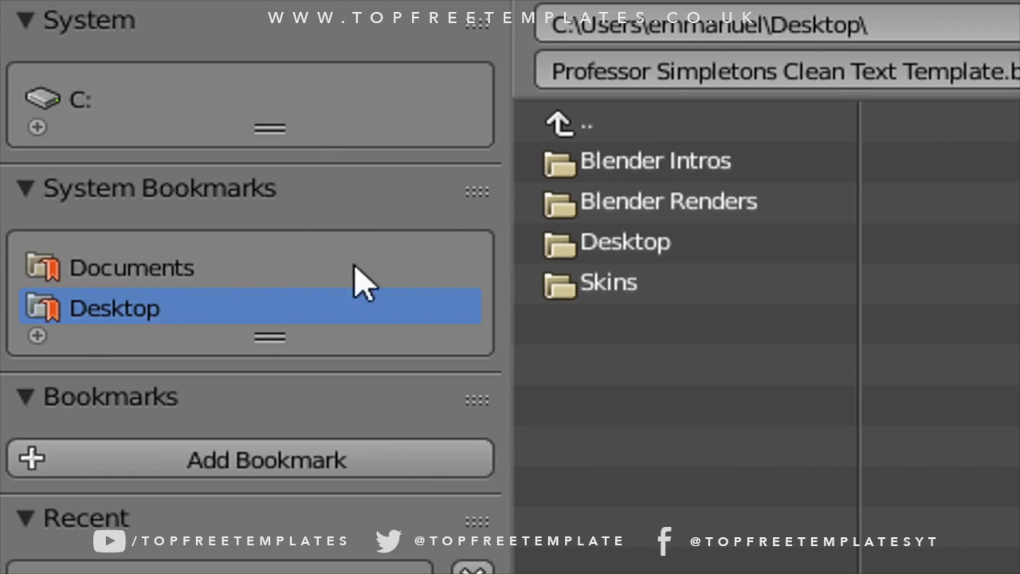
{"action": "left_click", "coordinate": [194, 89]}
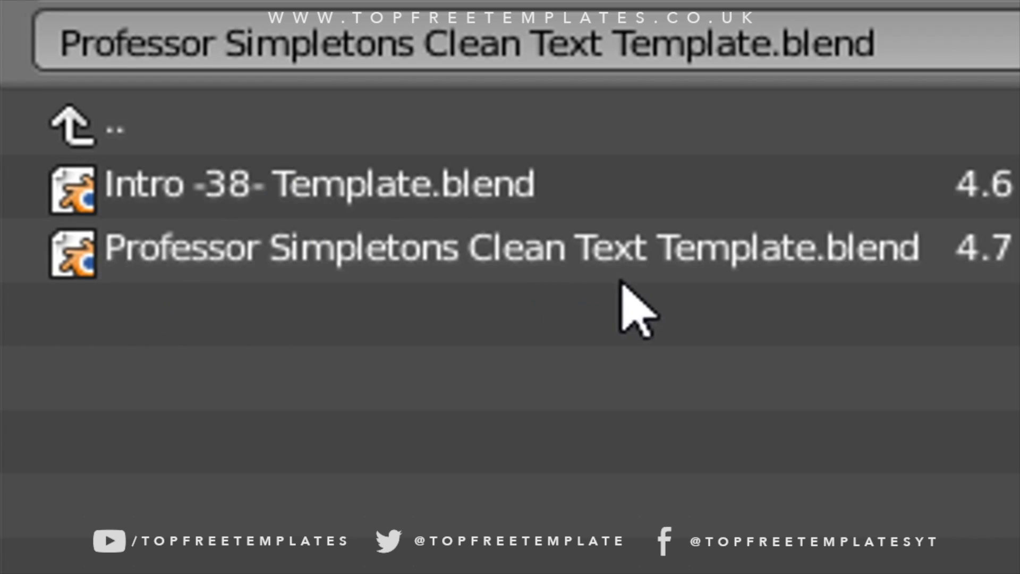
{"action": "left_click", "coordinate": [788, 205]}
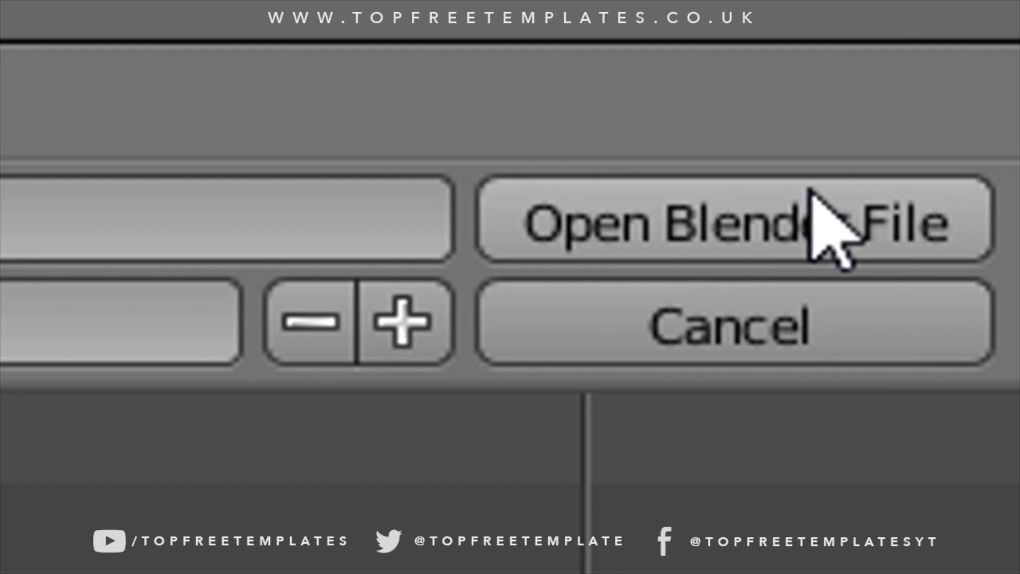
{"action": "left_click", "coordinate": [990, 49]}
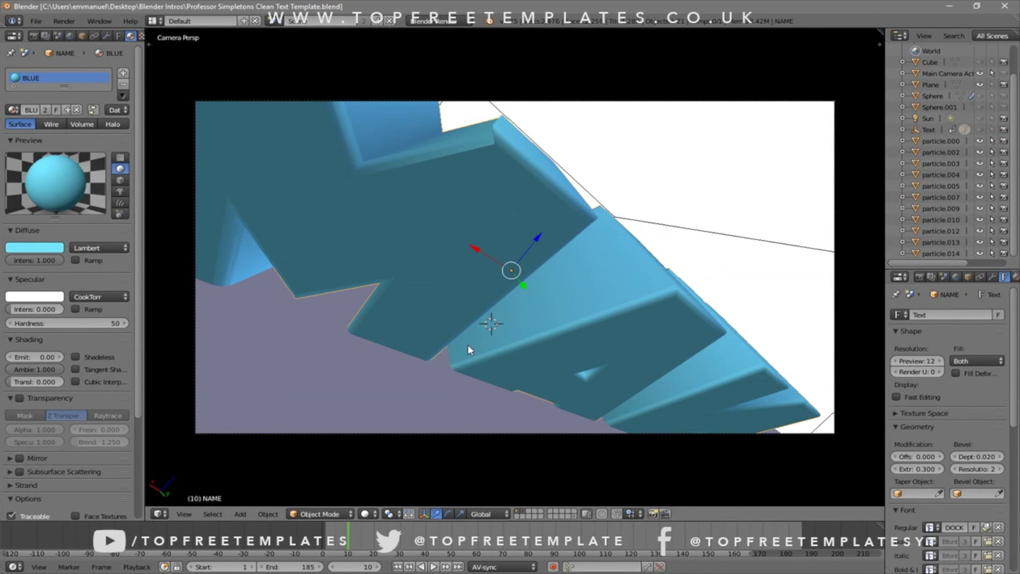
Preview the animation, then retype the 3D text from NAME to TFT in Edit Mode.
{"action": "key", "text": "alt+a"}
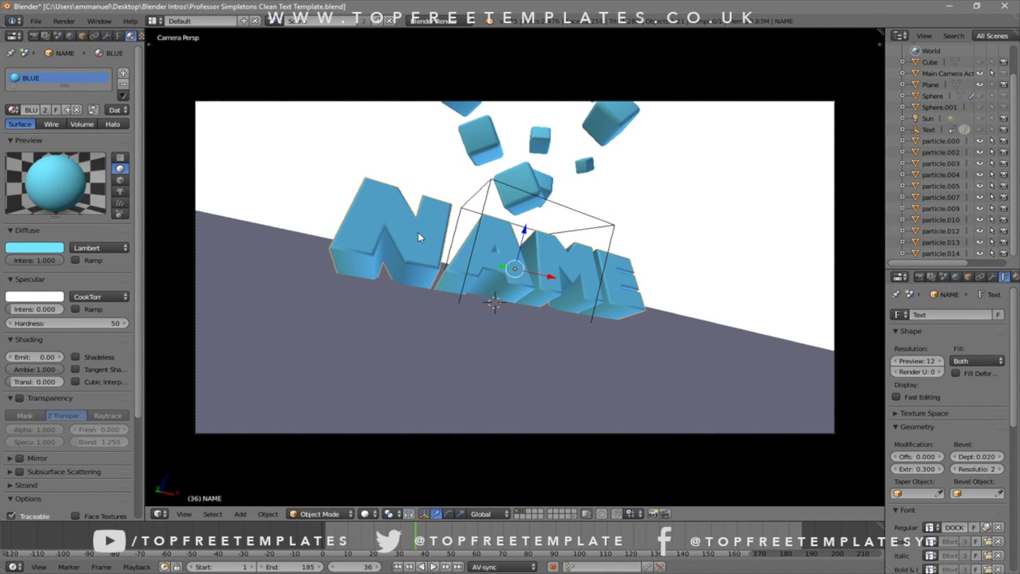
{"action": "key", "text": "Tab"}
{"action": "key", "text": "BackSpace"}
{"action": "key", "text": "BackSpace"}
{"action": "key", "text": "BackSpace"}
{"action": "key", "text": "BackSpace"}
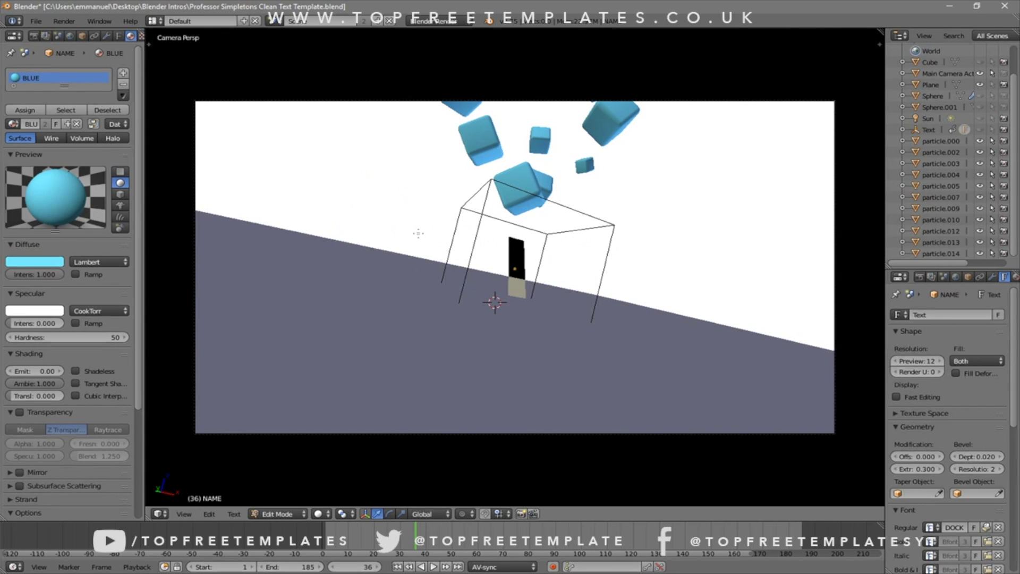
{"action": "type", "text": "TFT"}
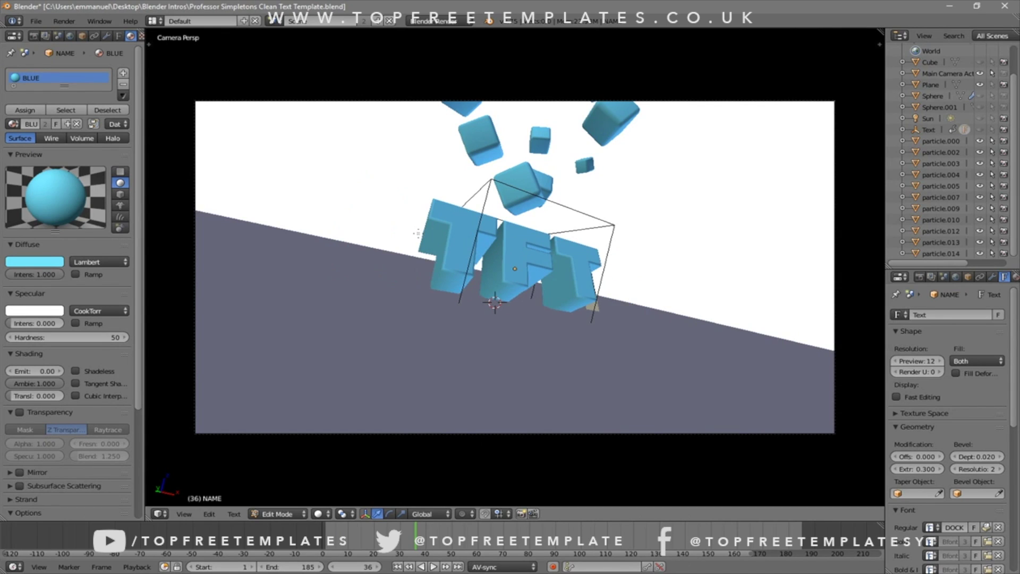
{"action": "key", "text": "Tab"}
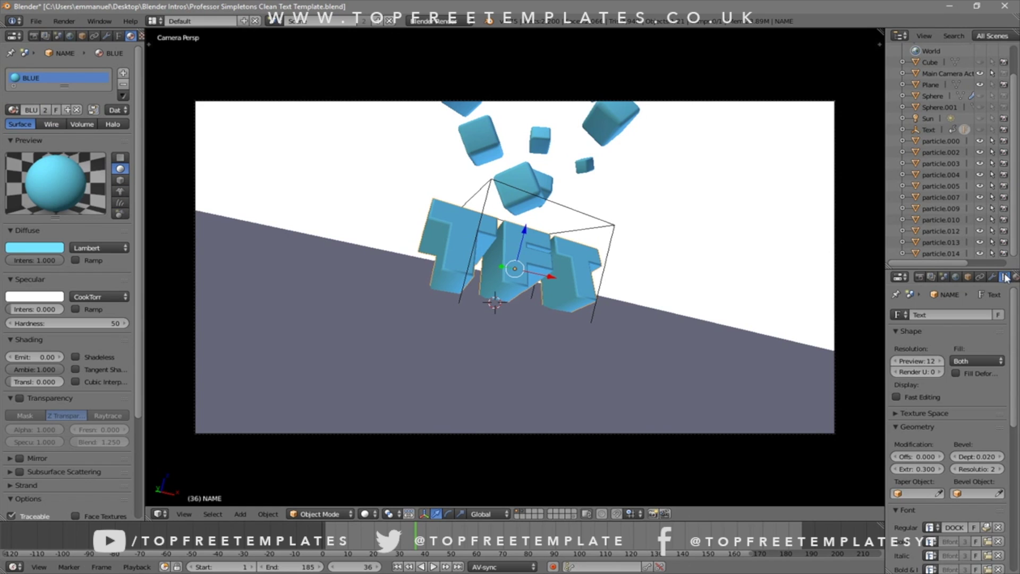
Unlink DOCK11-Heavy and load the PRIMETIME font from C:\Windows\Fonts for the text.
{"action": "scroll", "coordinate": [977, 353], "scroll_direction": "down", "scroll_amount": 4}
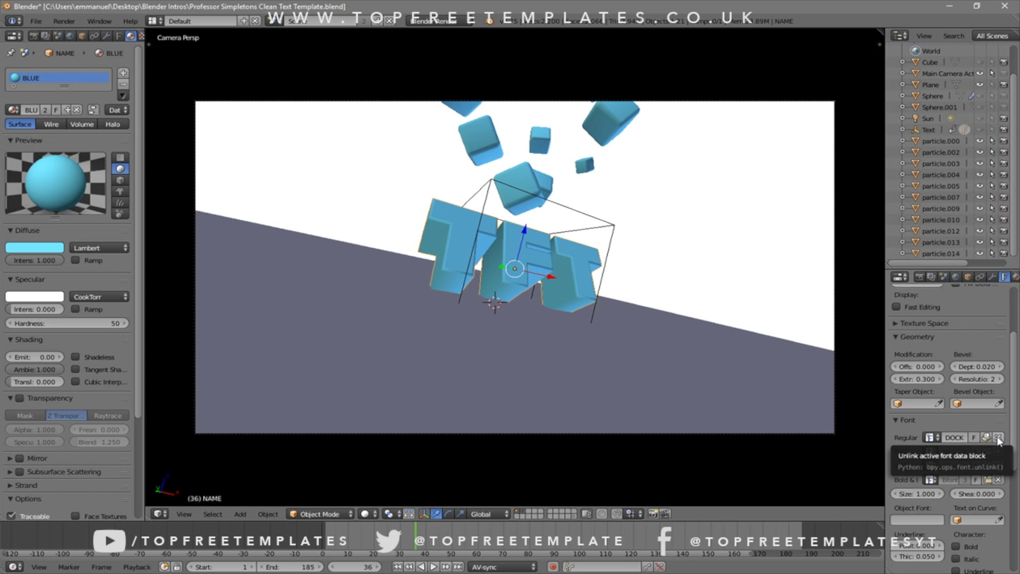
{"action": "left_click", "coordinate": [965, 260]}
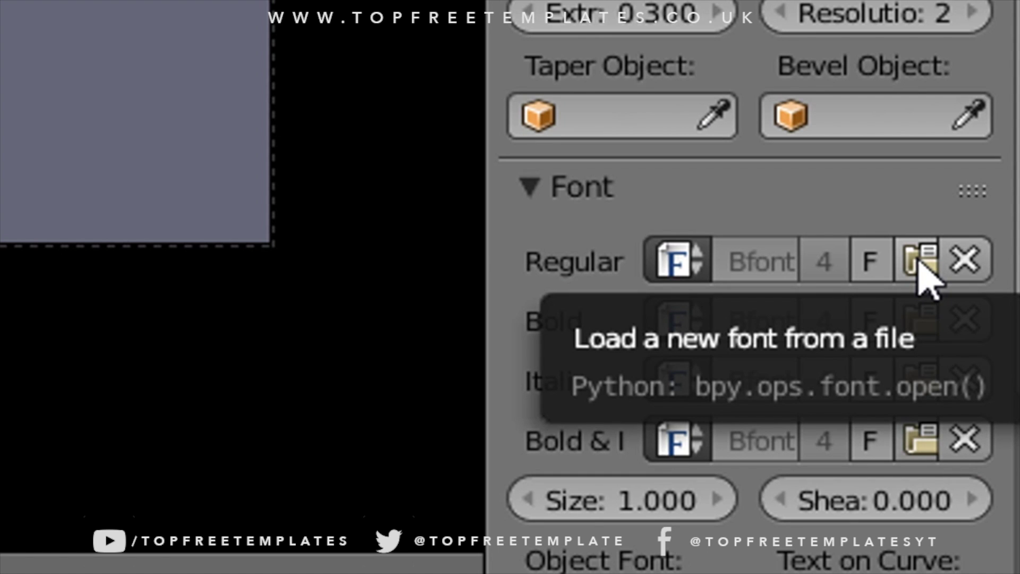
{"action": "left_click", "coordinate": [920, 264]}
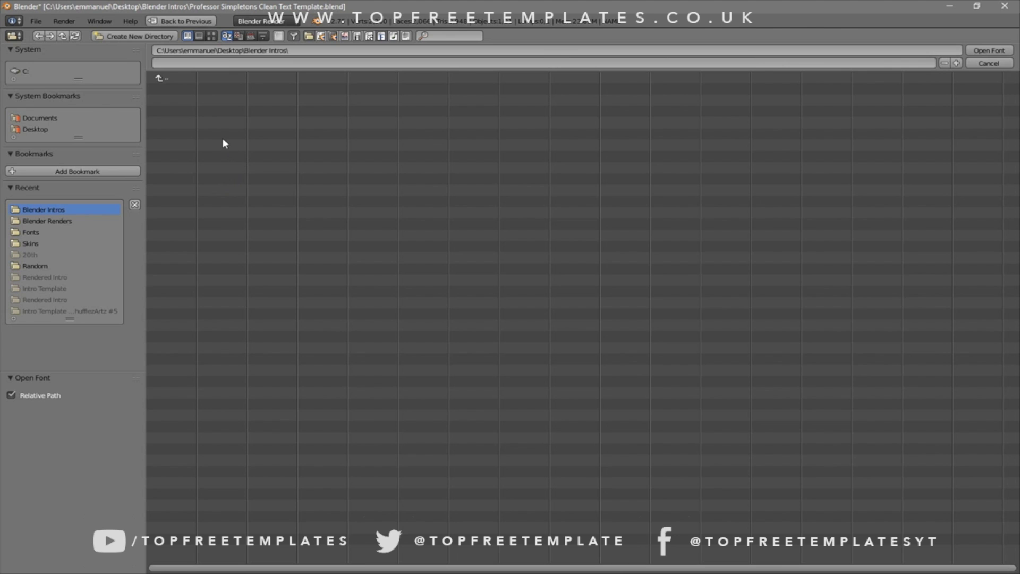
{"action": "left_click", "coordinate": [23, 70]}
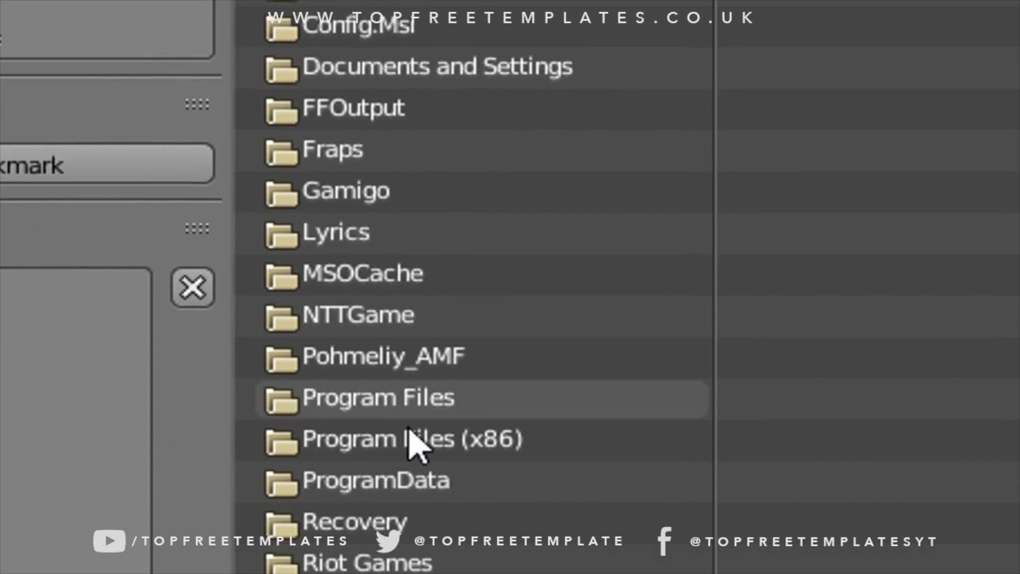
{"action": "double_click", "coordinate": [359, 446]}
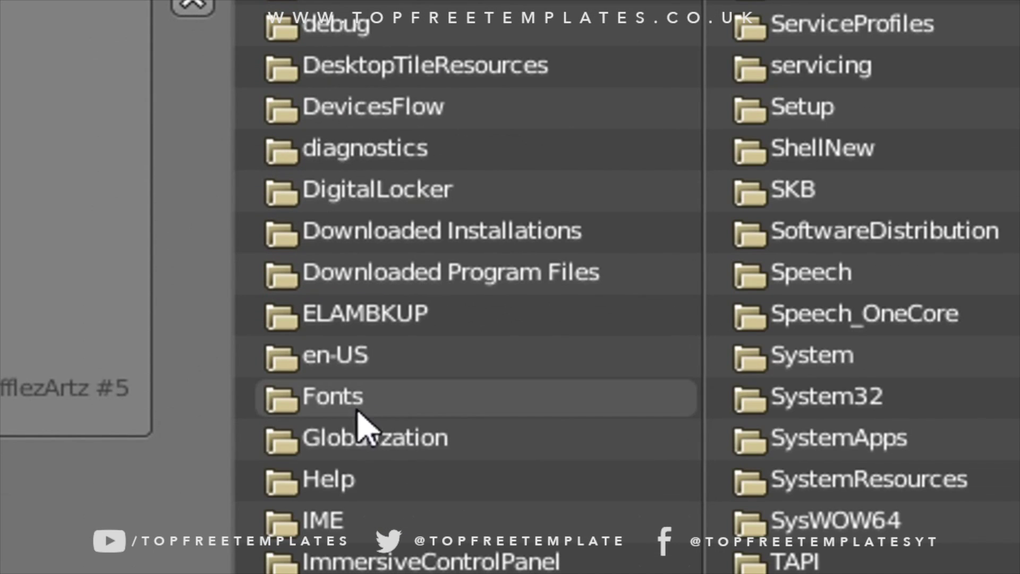
{"action": "left_click", "coordinate": [425, 408]}
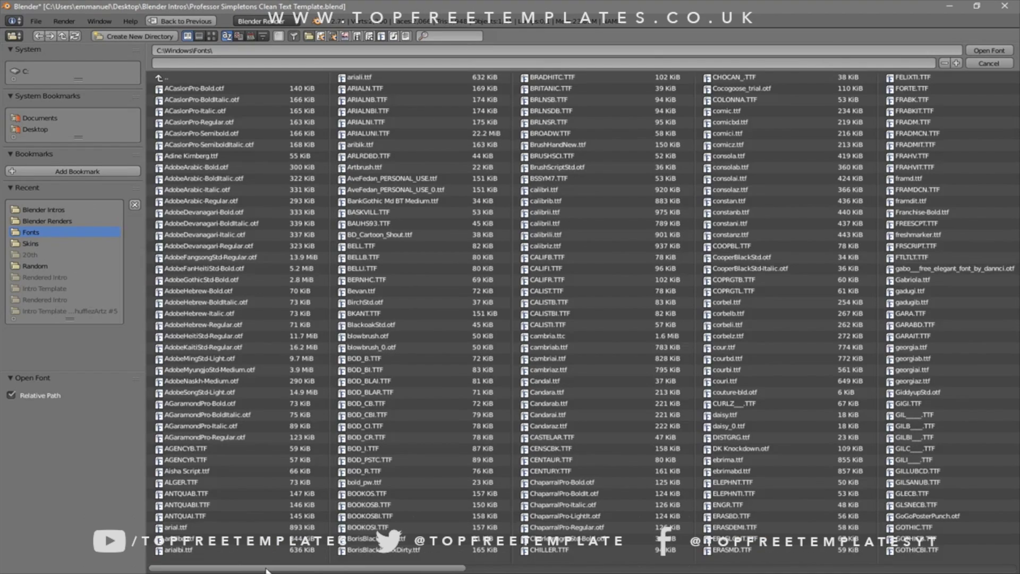
{"action": "scroll", "coordinate": [622, 301], "scroll_direction": "down", "scroll_amount": 15}
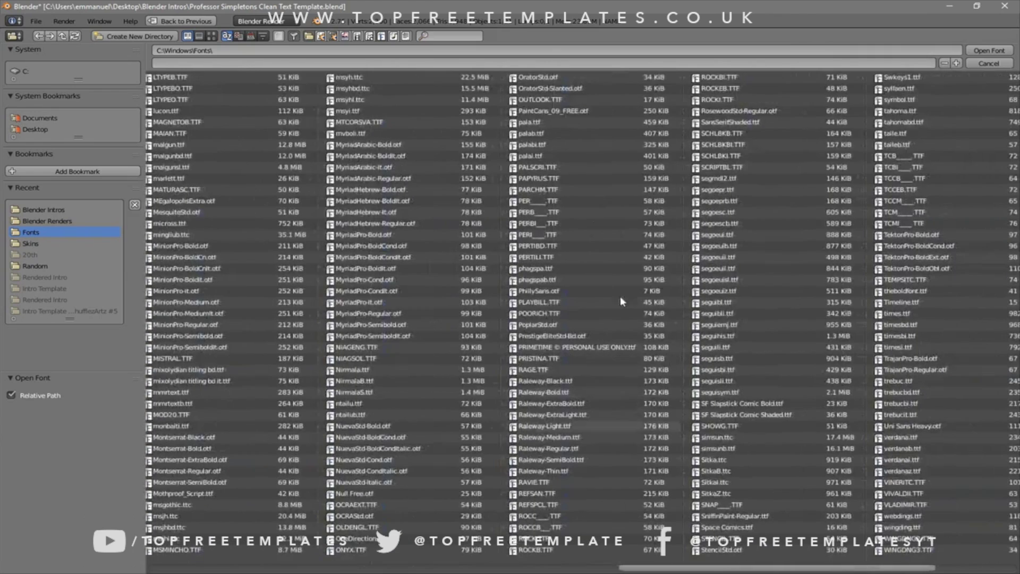
{"action": "left_click", "coordinate": [554, 350]}
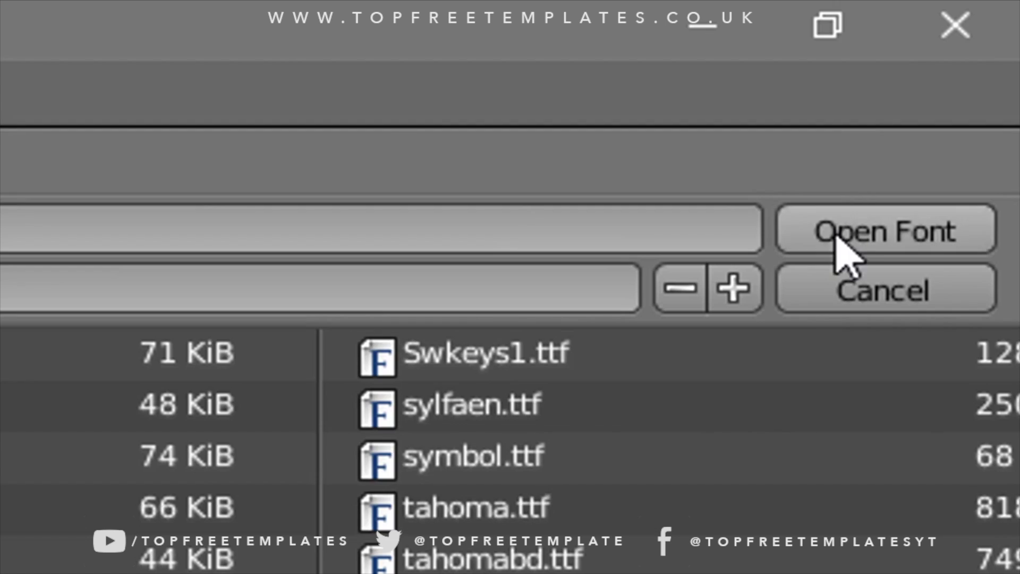
{"action": "left_click", "coordinate": [837, 238]}
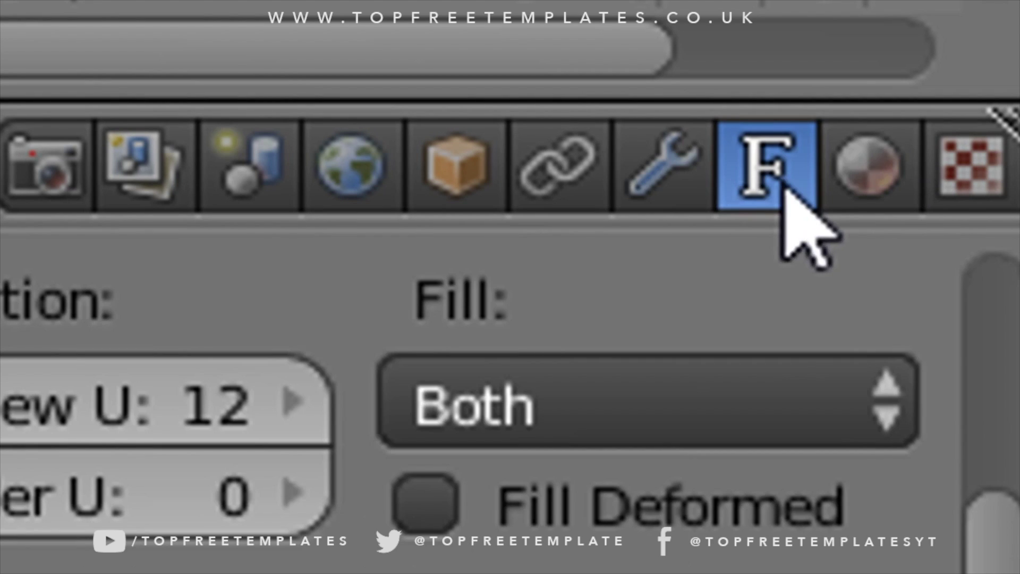
Set the text material's diffuse colour to red (R 1.000, G 0.007, B 0.011).
{"action": "left_click", "coordinate": [868, 165]}
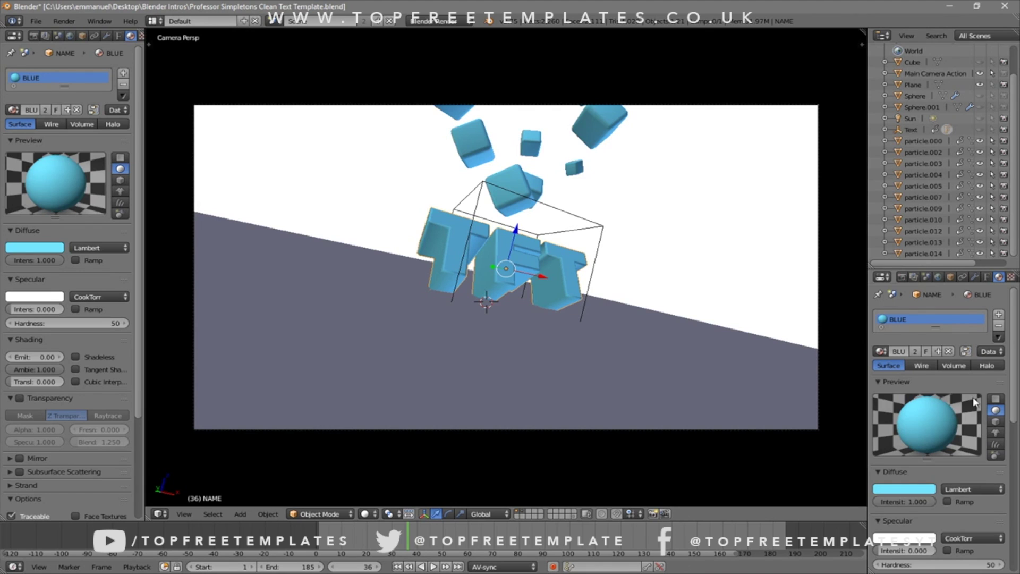
{"action": "scroll", "coordinate": [935, 370], "scroll_direction": "down", "scroll_amount": 3}
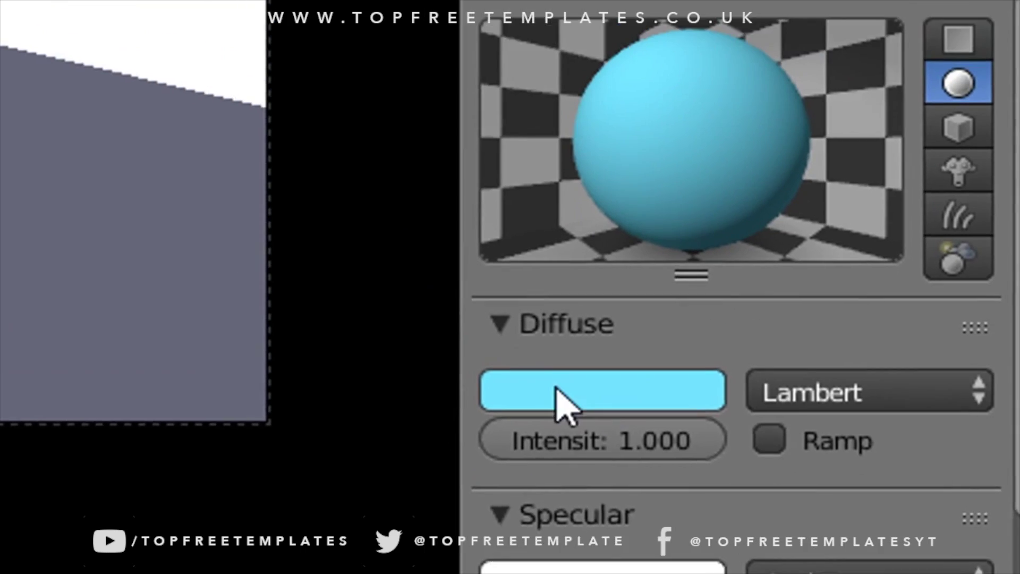
{"action": "left_click", "coordinate": [505, 305]}
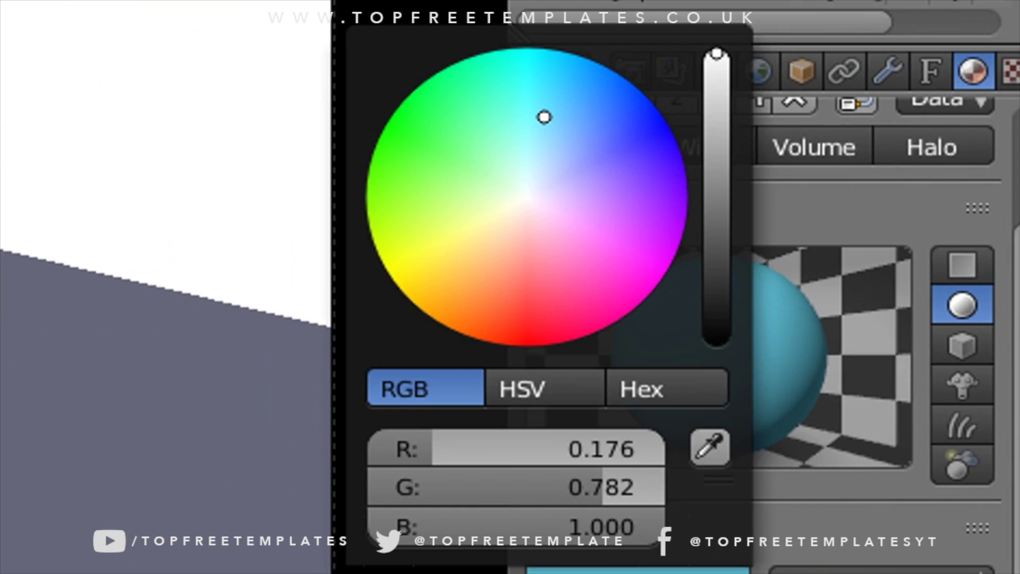
{"action": "mouse_move", "coordinate": [877, 292]}
{"action": "left_mouse_down"}
{"action": "mouse_move", "coordinate": [844, 300]}
{"action": "mouse_move", "coordinate": [872, 353]}
{"action": "left_mouse_up"}
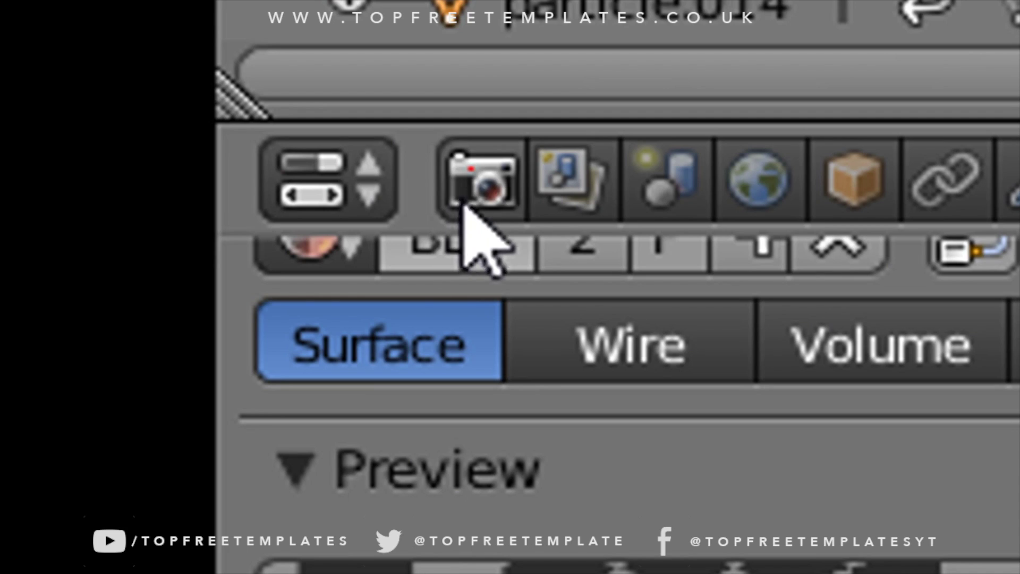
Set the render output path to Desktop\Blender Renders with file name BLENDER INTRO.
{"action": "left_click", "coordinate": [480, 186]}
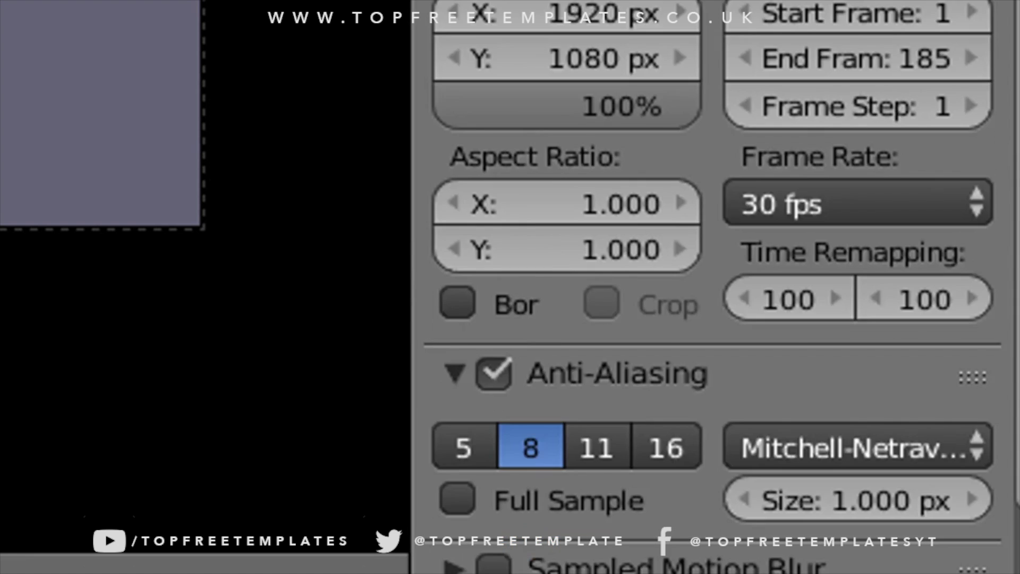
{"action": "scroll", "coordinate": [660, 273], "scroll_direction": "down", "scroll_amount": 10}
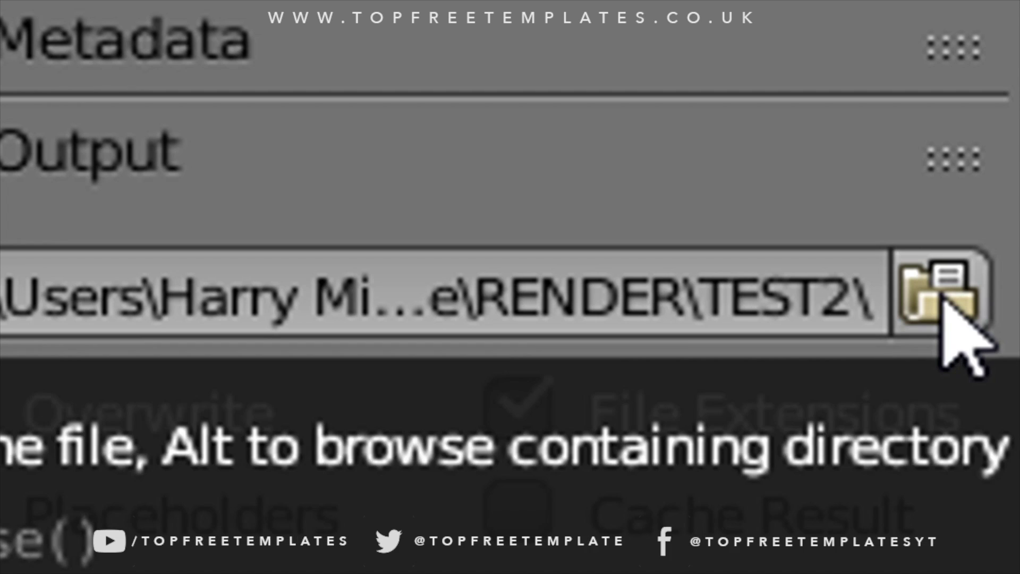
{"action": "left_click", "coordinate": [945, 304]}
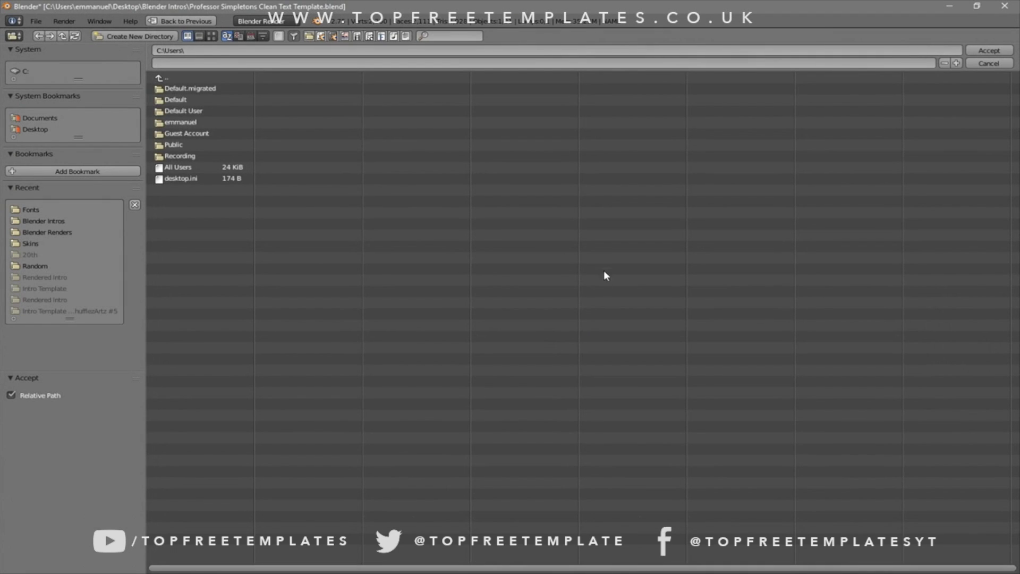
{"action": "left_click", "coordinate": [38, 127]}
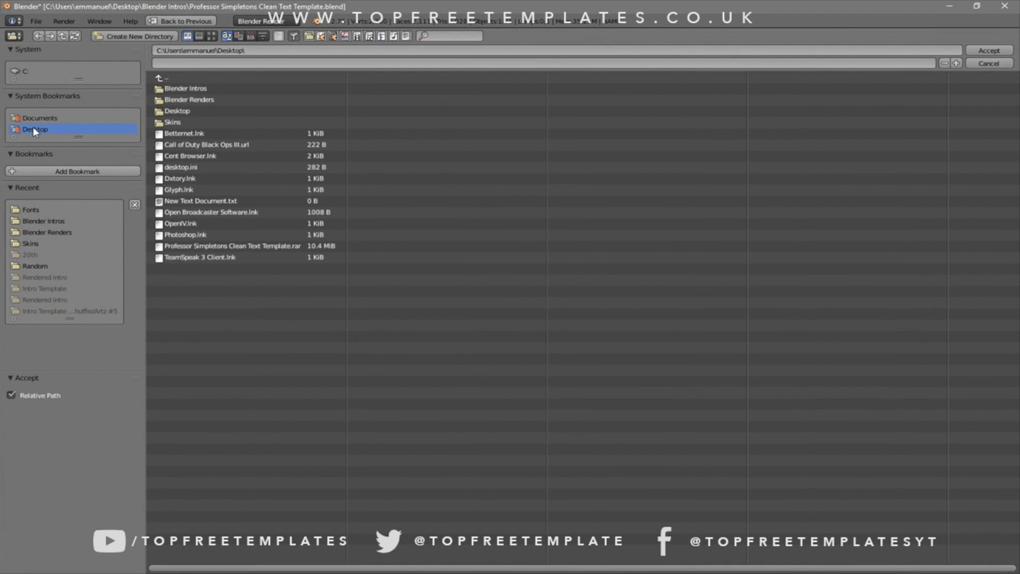
{"action": "left_click", "coordinate": [183, 99]}
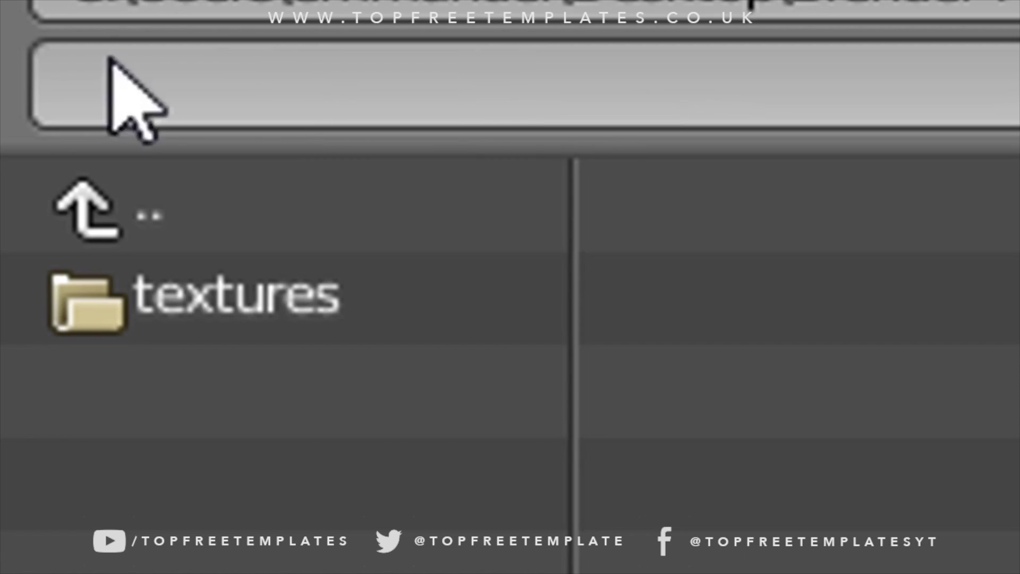
{"action": "left_click", "coordinate": [205, 84]}
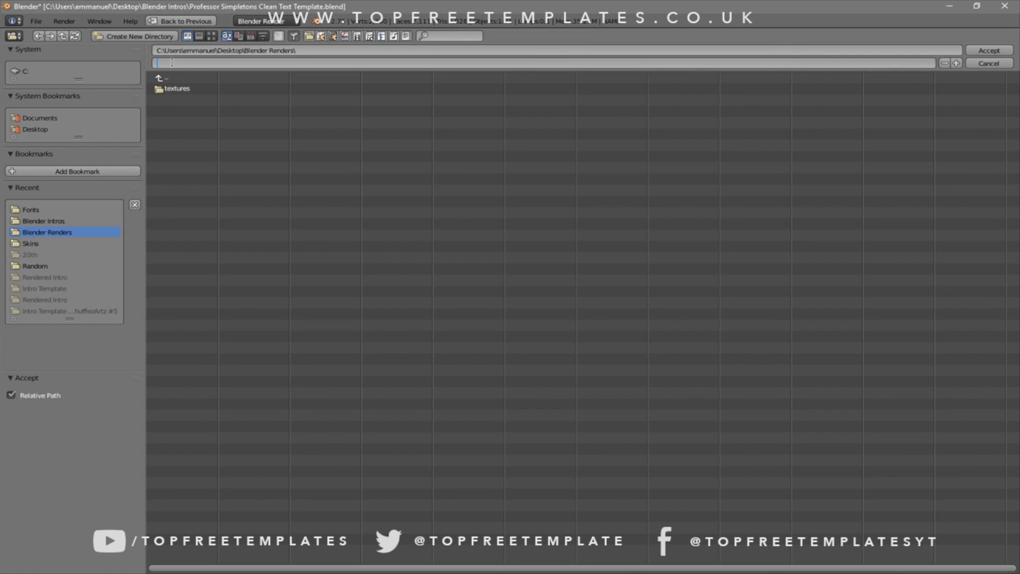
{"action": "type", "text": "BLENDER INTRO"}
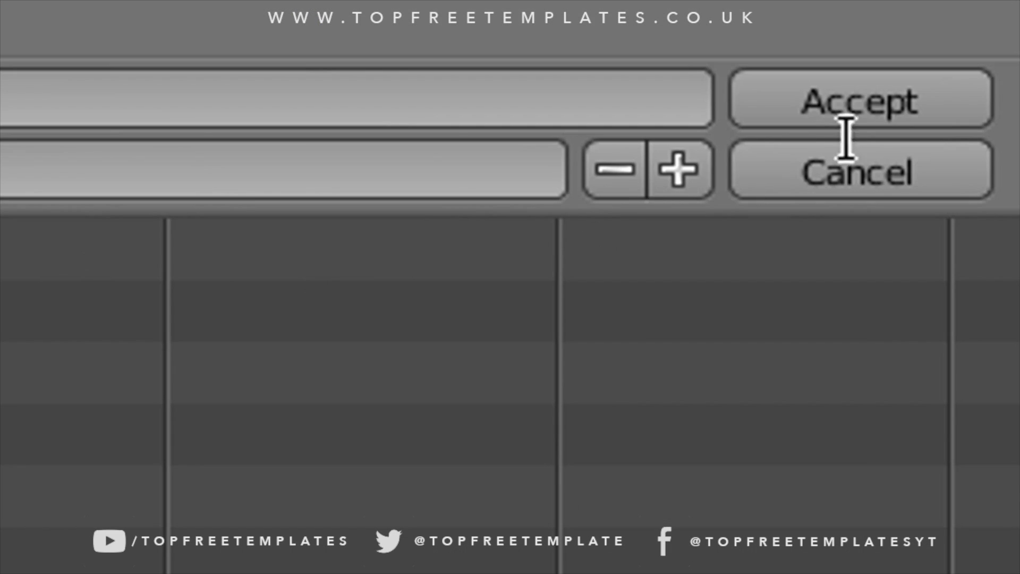
{"action": "left_click", "coordinate": [781, 137]}
{"action": "scroll", "coordinate": [950, 389], "scroll_direction": "down", "scroll_amount": 5}
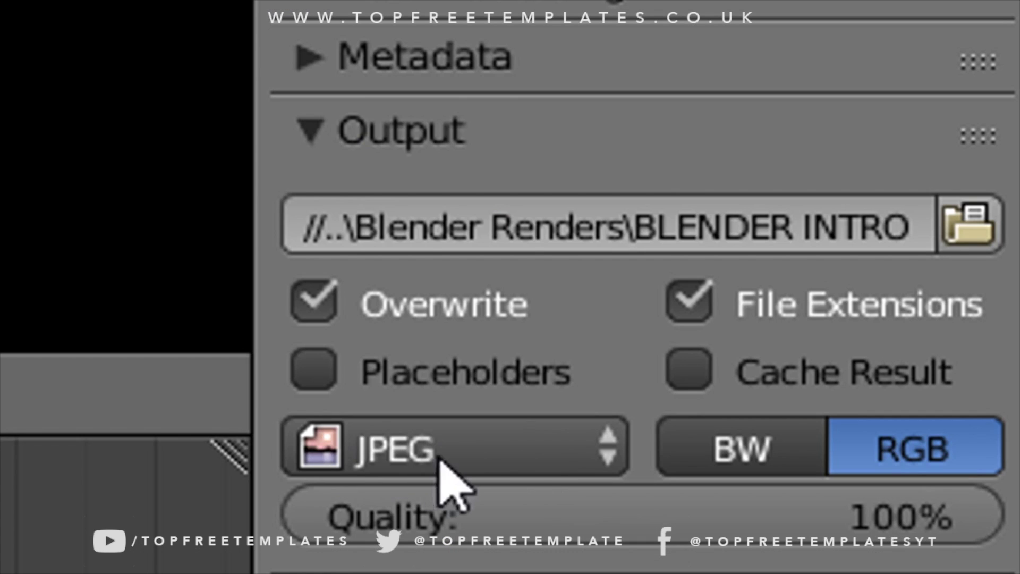
Set the output format to MPEG video with MPEG-4 container and MP3 audio codec.
{"action": "left_click", "coordinate": [910, 523]}
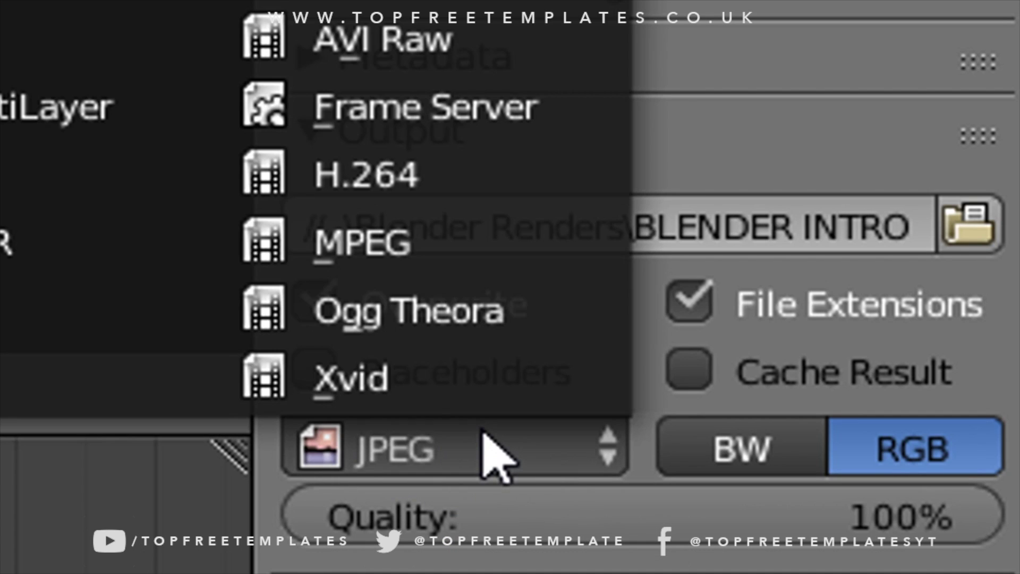
{"action": "left_click", "coordinate": [457, 242]}
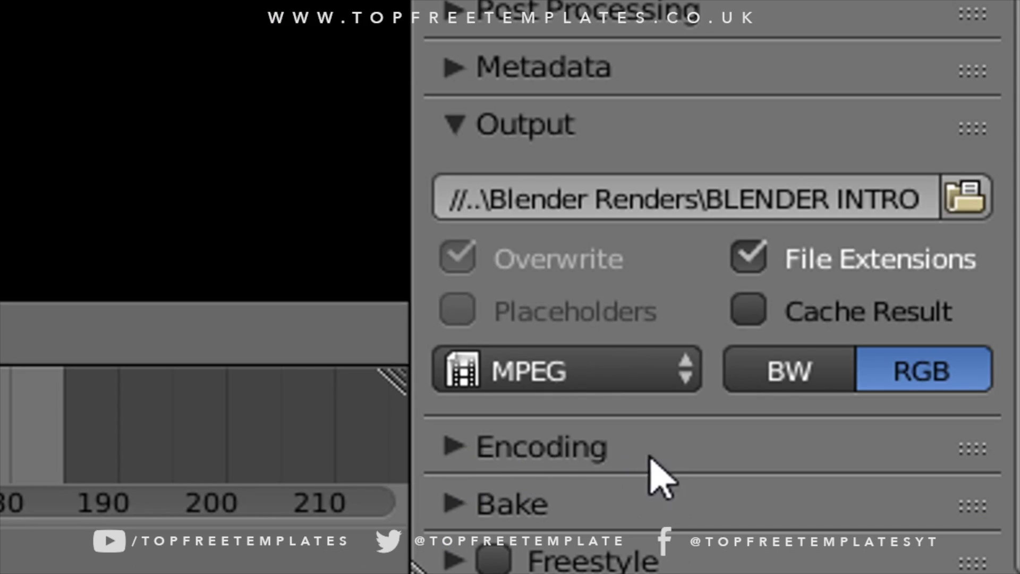
{"action": "left_click", "coordinate": [457, 471]}
{"action": "scroll", "coordinate": [619, 433], "scroll_direction": "down", "scroll_amount": 5}
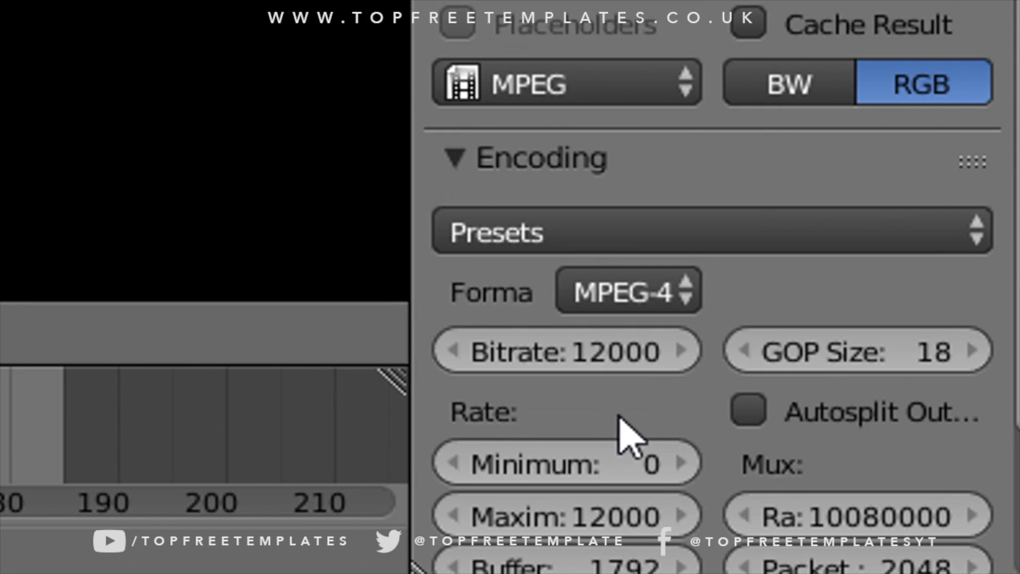
{"action": "left_click", "coordinate": [643, 293]}
{"action": "left_click", "coordinate": [709, 141]}
{"action": "scroll", "coordinate": [752, 273], "scroll_direction": "down", "scroll_amount": 6}
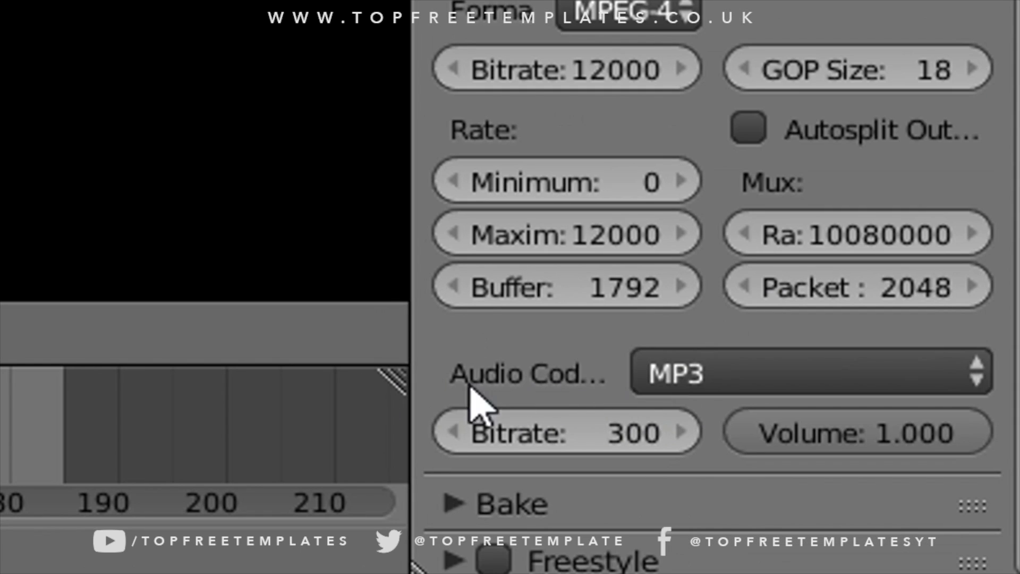
{"action": "left_click", "coordinate": [736, 372]}
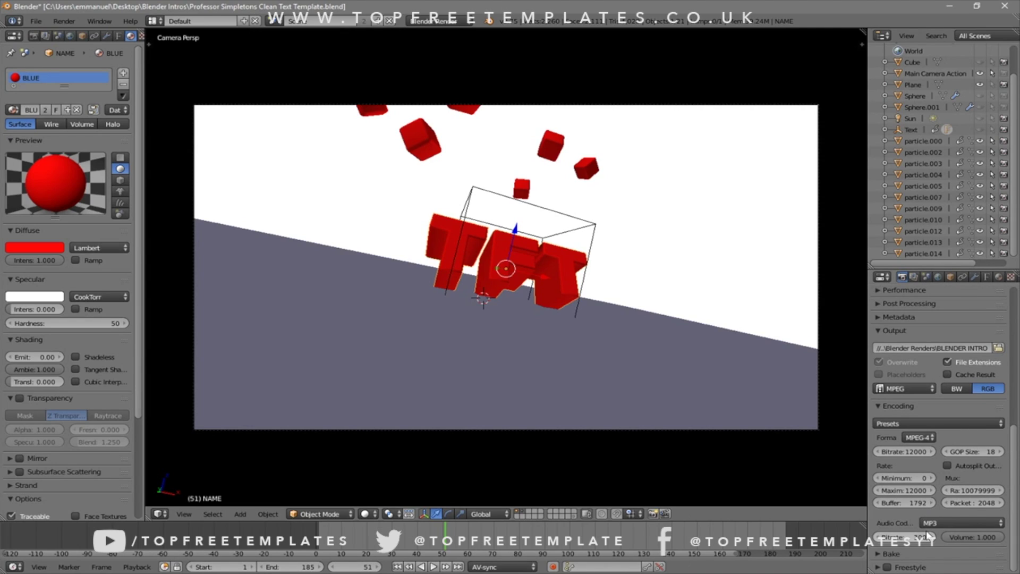
Start rendering the whole animation to video with Render Animation.
{"action": "scroll", "coordinate": [914, 524], "scroll_direction": "up", "scroll_amount": 8}
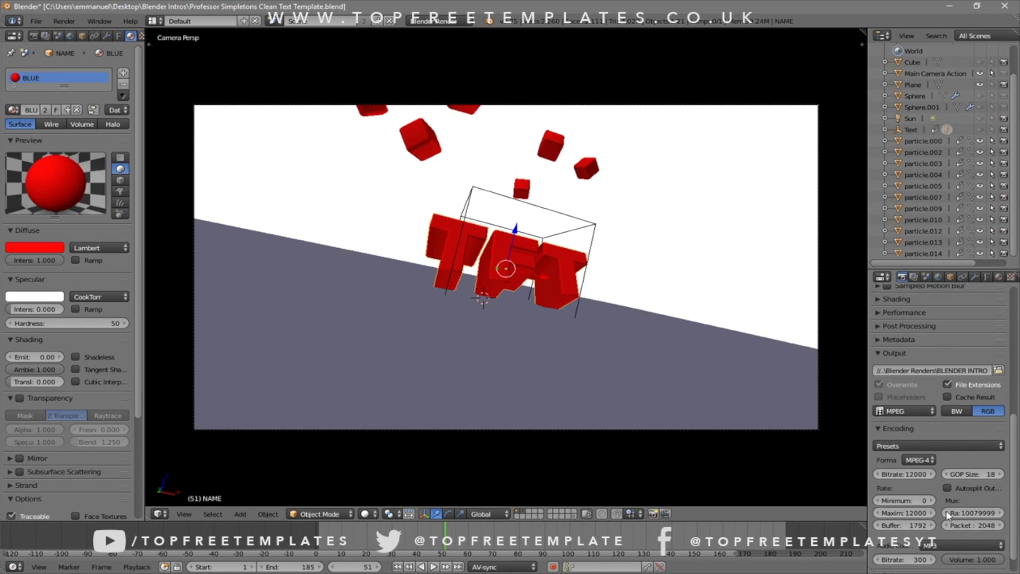
{"action": "scroll", "coordinate": [950, 477], "scroll_direction": "up", "scroll_amount": 3}
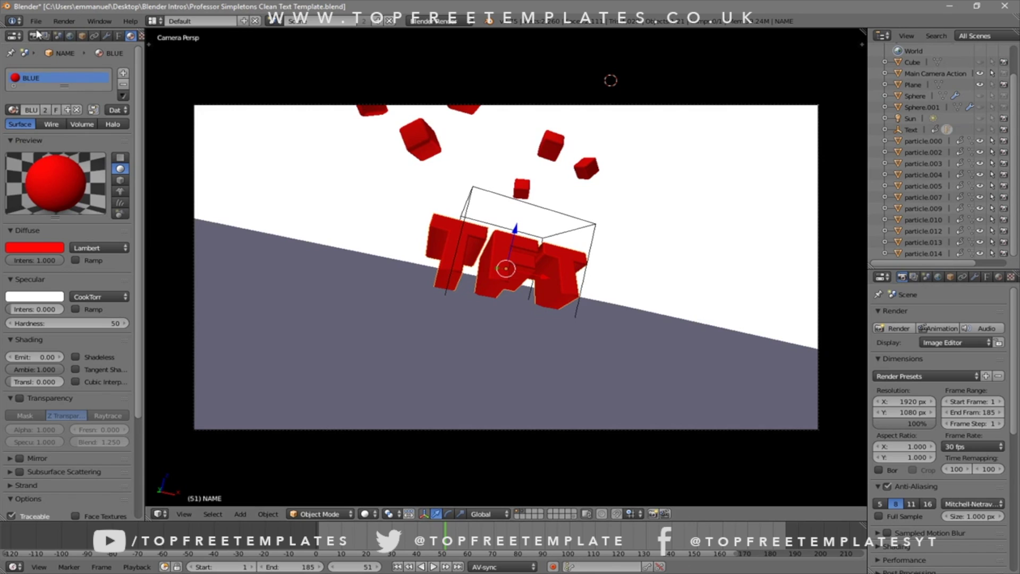
{"action": "left_click", "coordinate": [42, 7]}
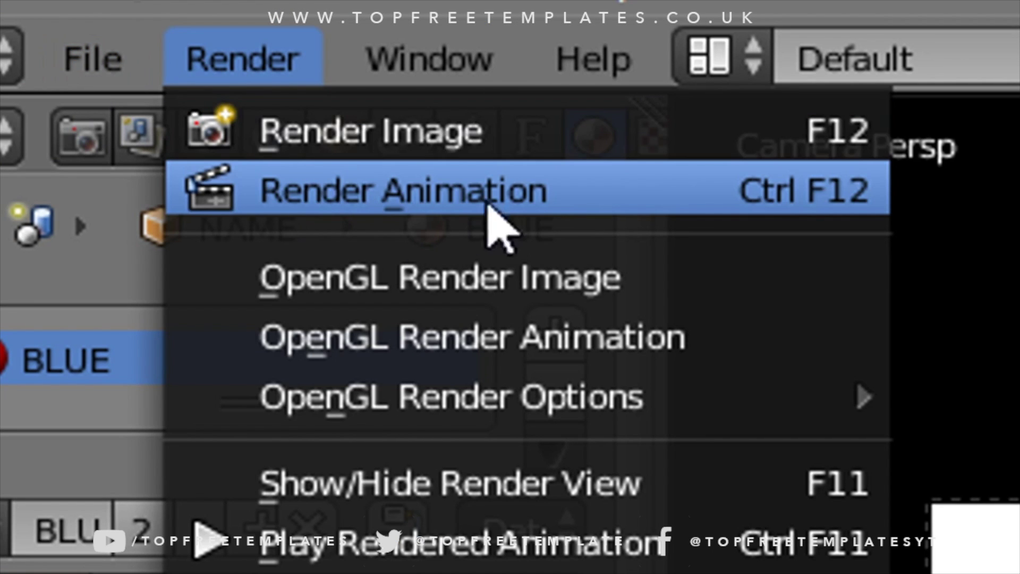
{"action": "left_click", "coordinate": [543, 192]}
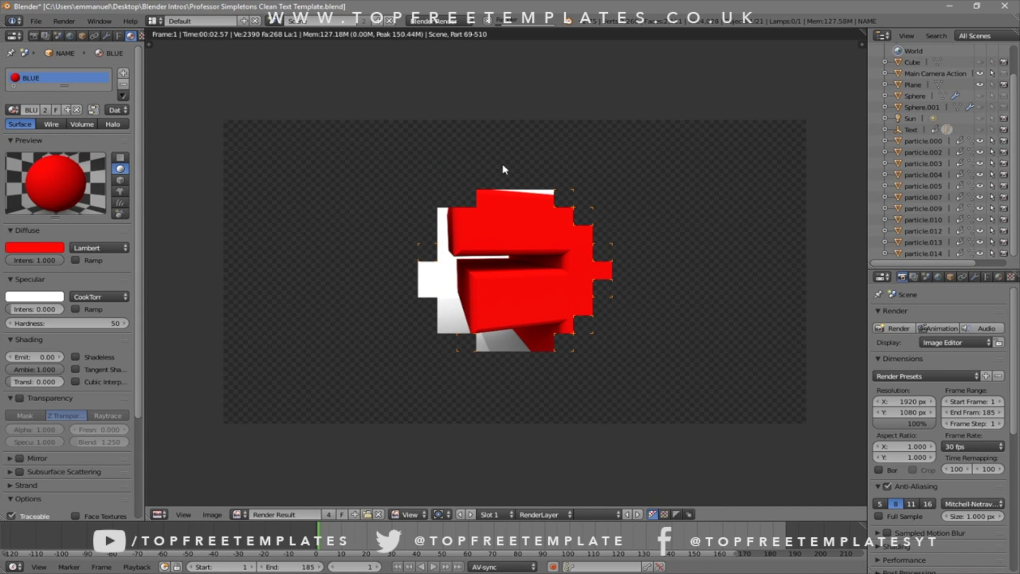